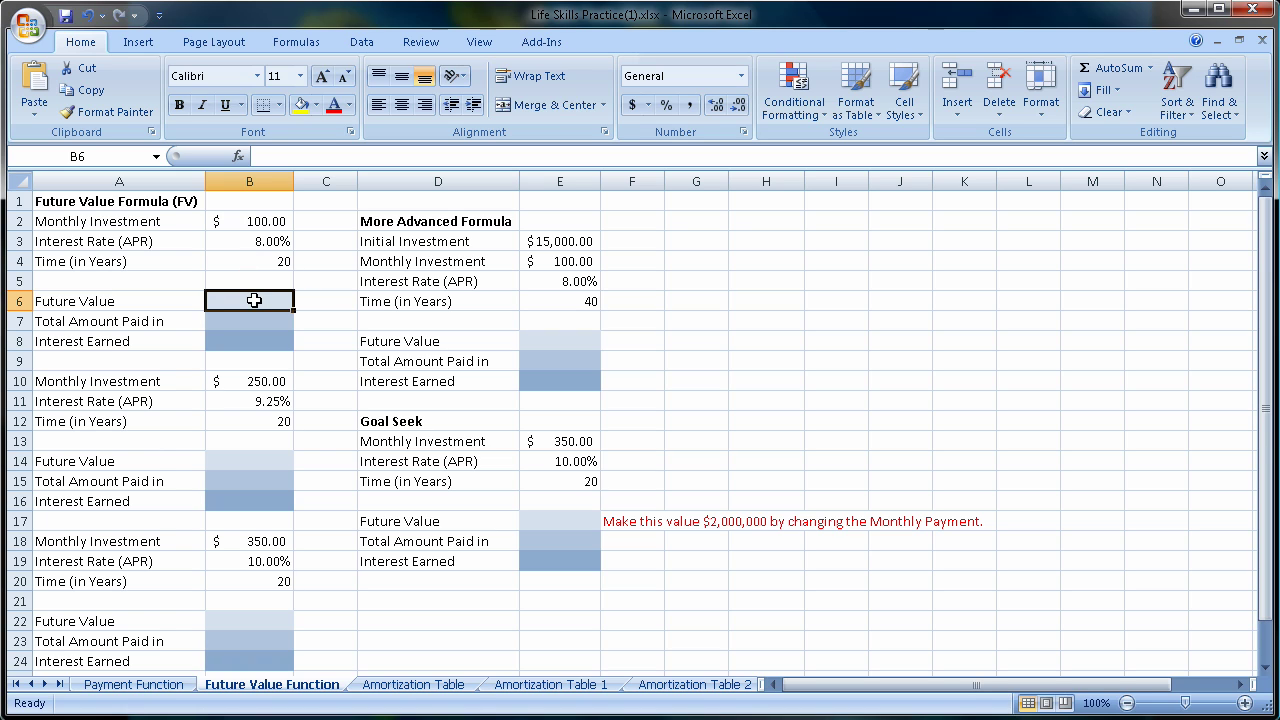
pyautogui.click(296, 44)
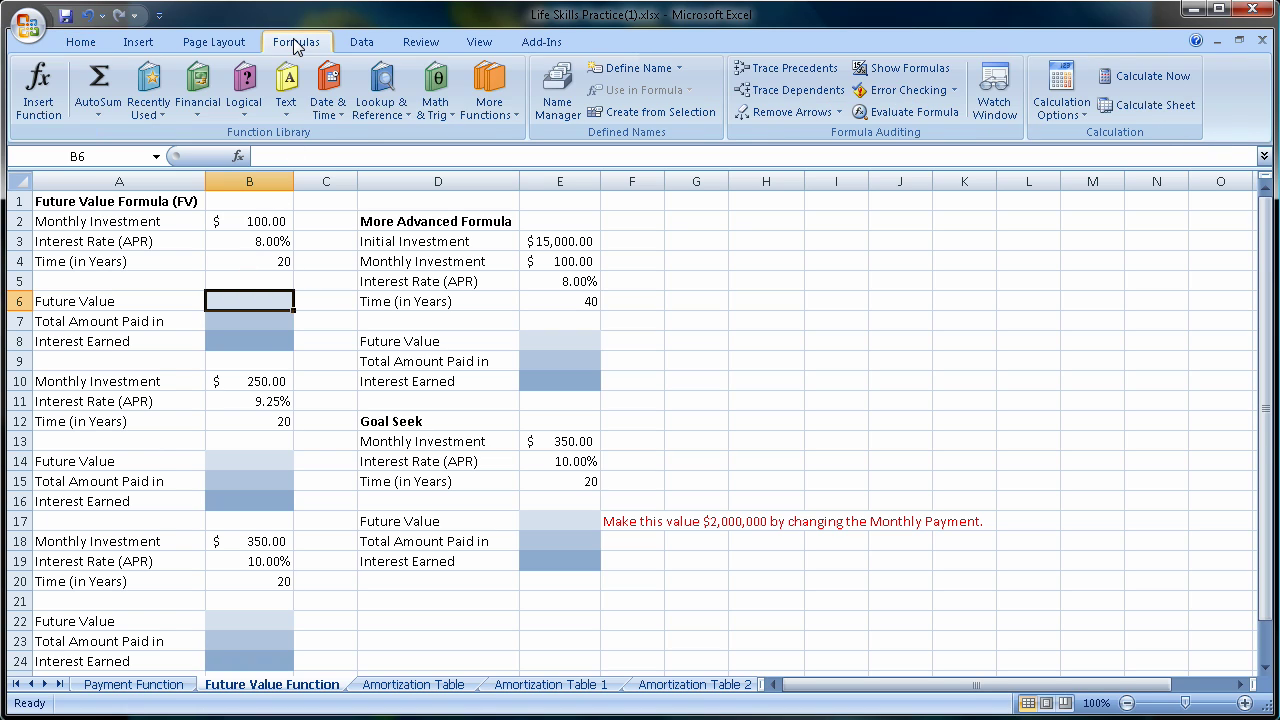
pyautogui.click(197, 92)
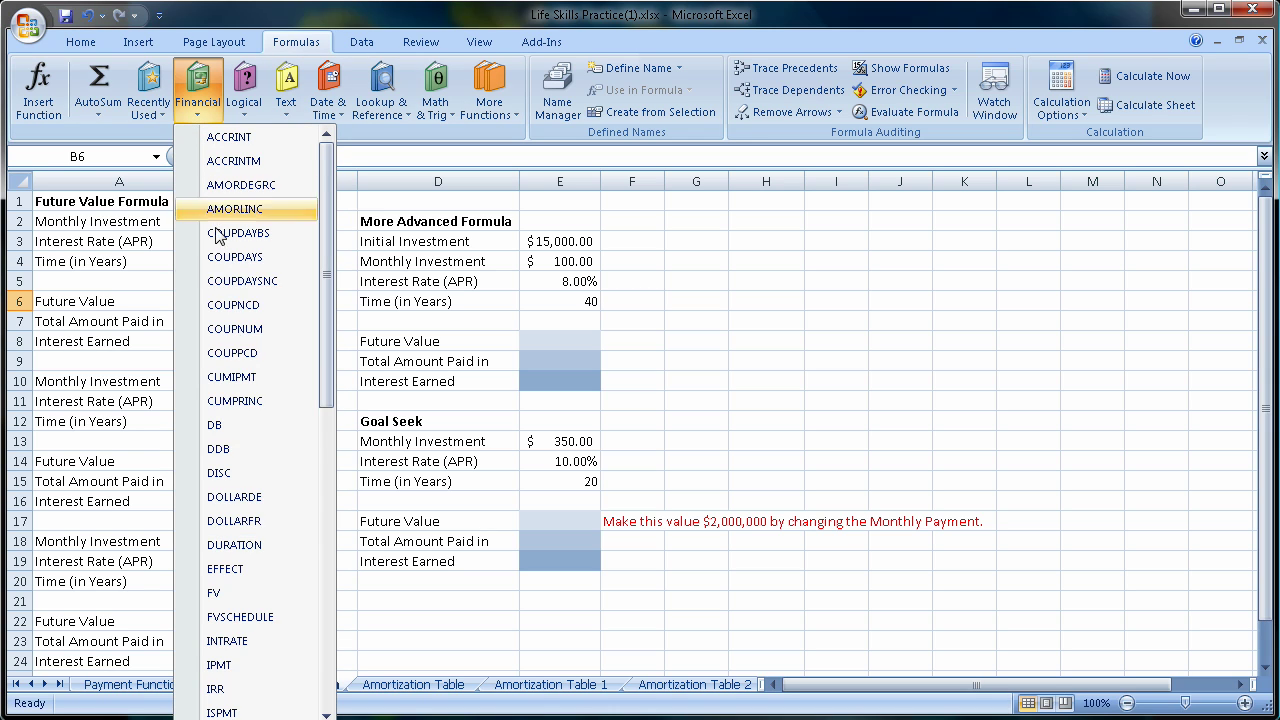
pyautogui.click(233, 593)
pyautogui.click(936, 210)
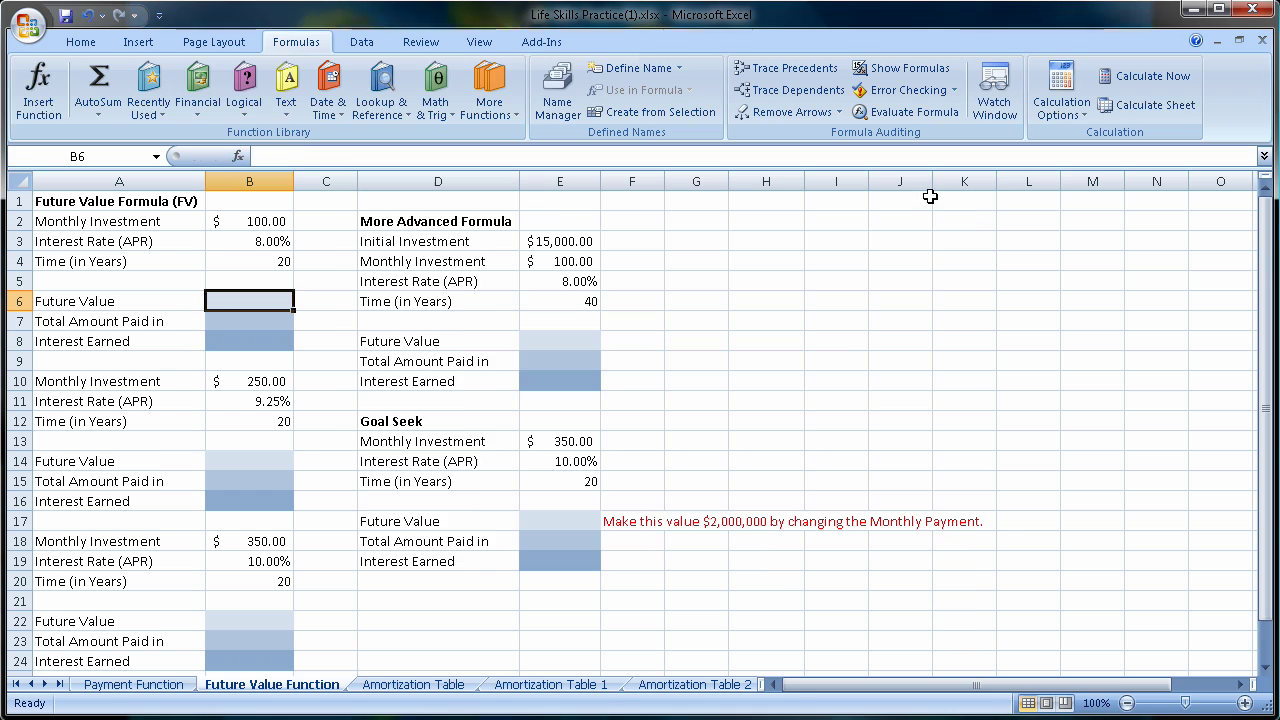
# Search the function library for "future value" and insert the FV function into cell B6.
pyautogui.click(84, 48)
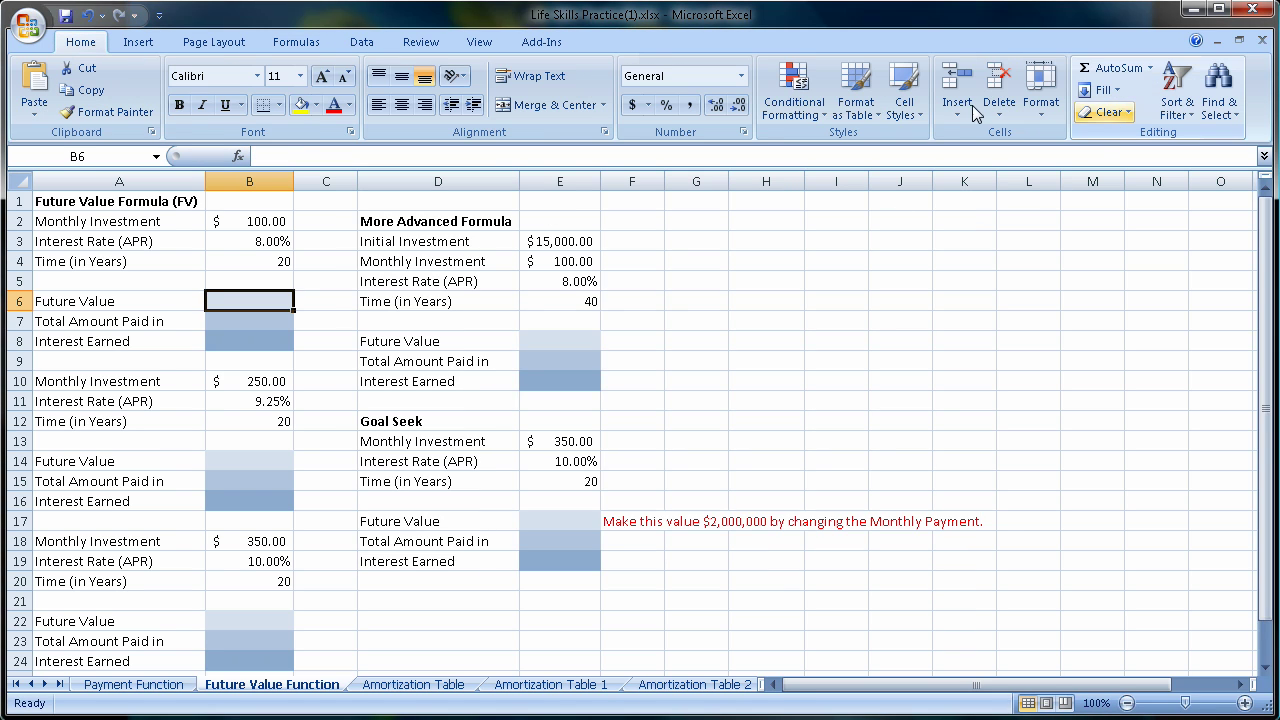
pyautogui.click(1150, 68)
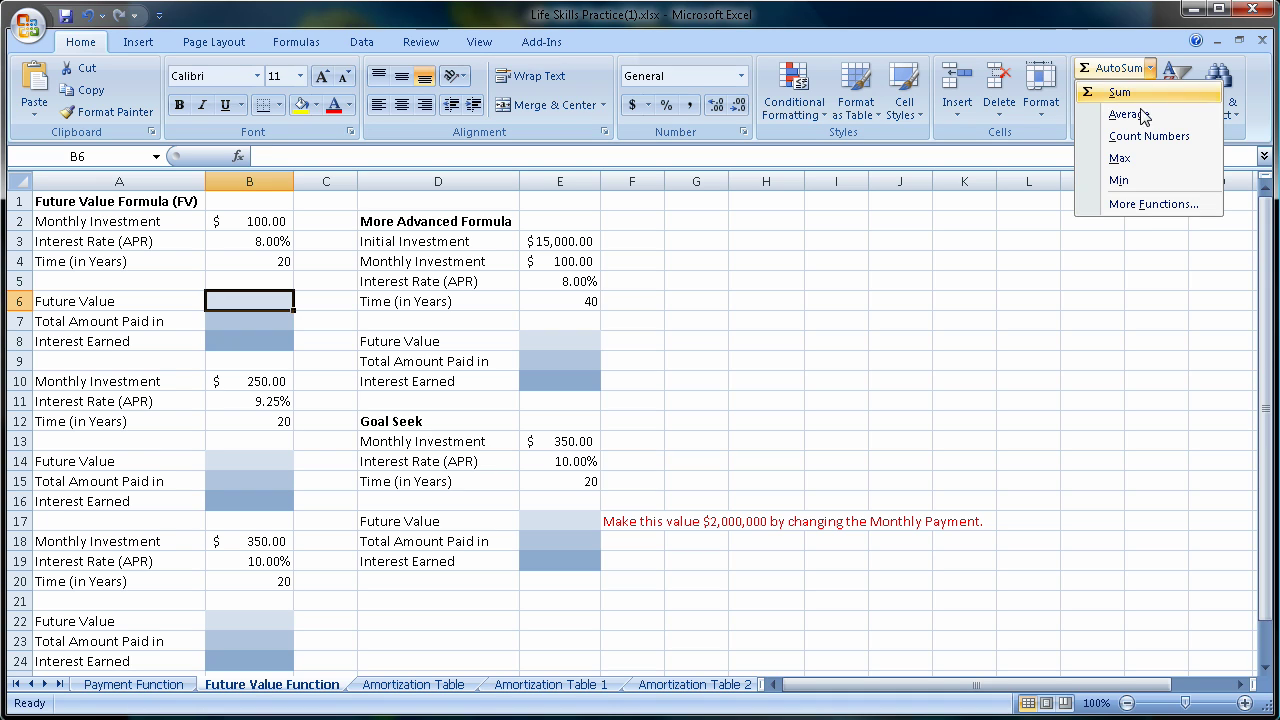
pyautogui.click(1132, 204)
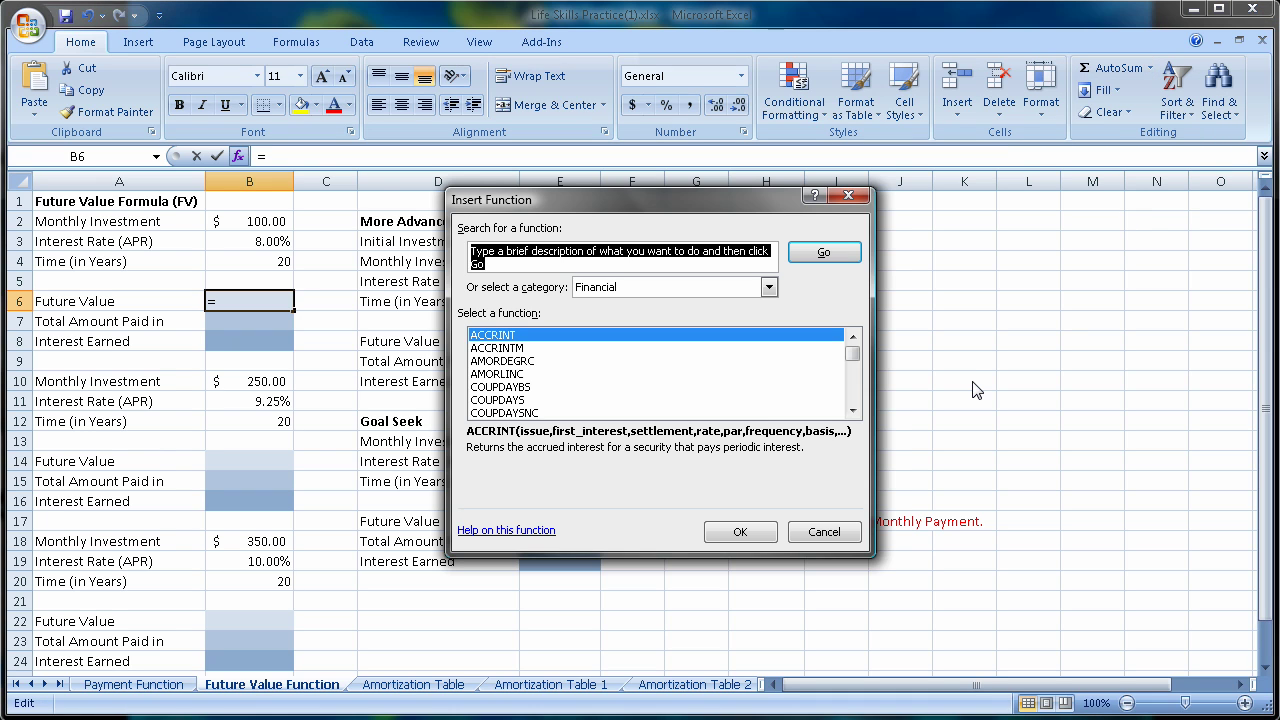
pyautogui.write('future value')
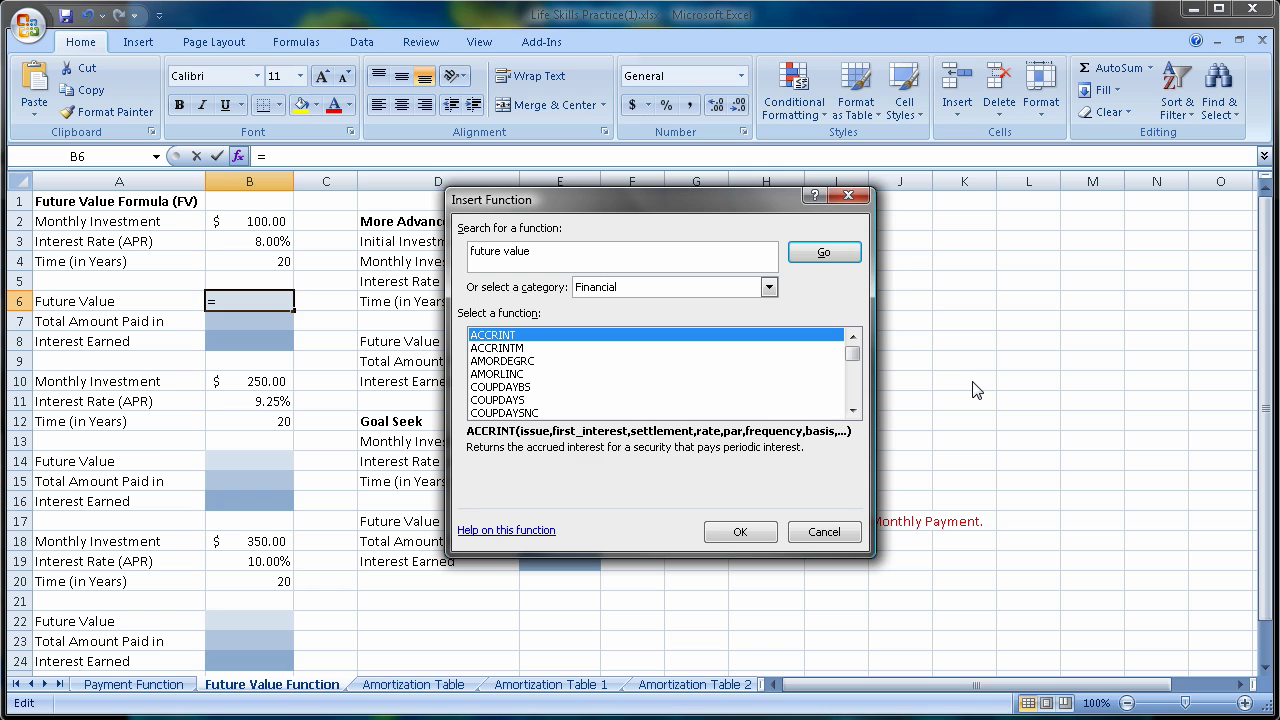
pyautogui.click(831, 260)
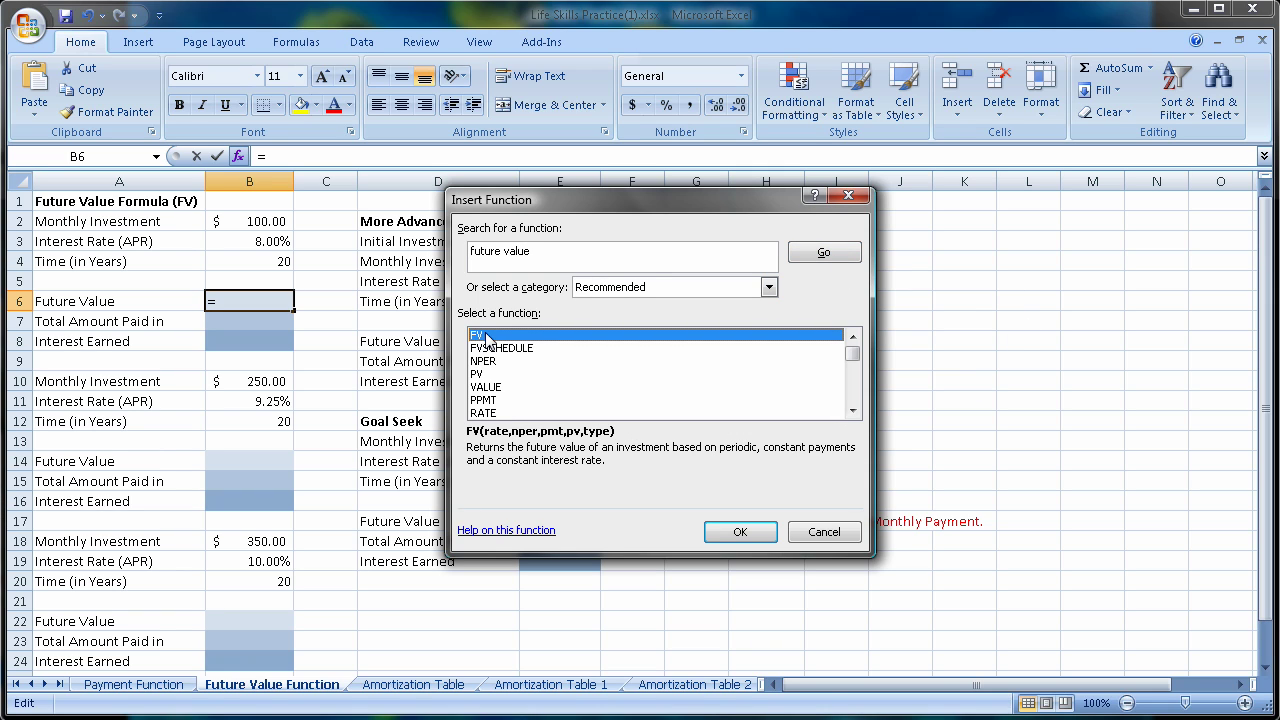
pyautogui.click(747, 530)
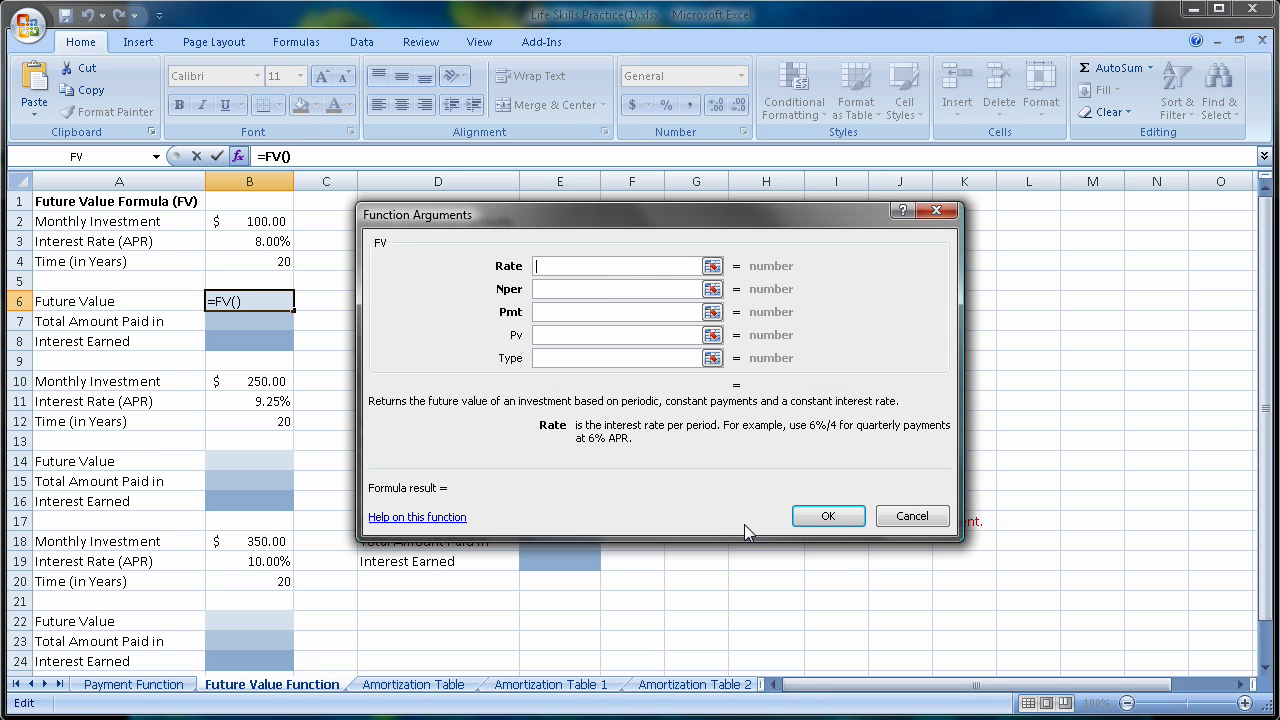
# Set the FV function's Rate argument to B3/12 and its Nper argument to B4*12.
pyautogui.moveTo(569, 213); pyautogui.dragTo(569, 234)
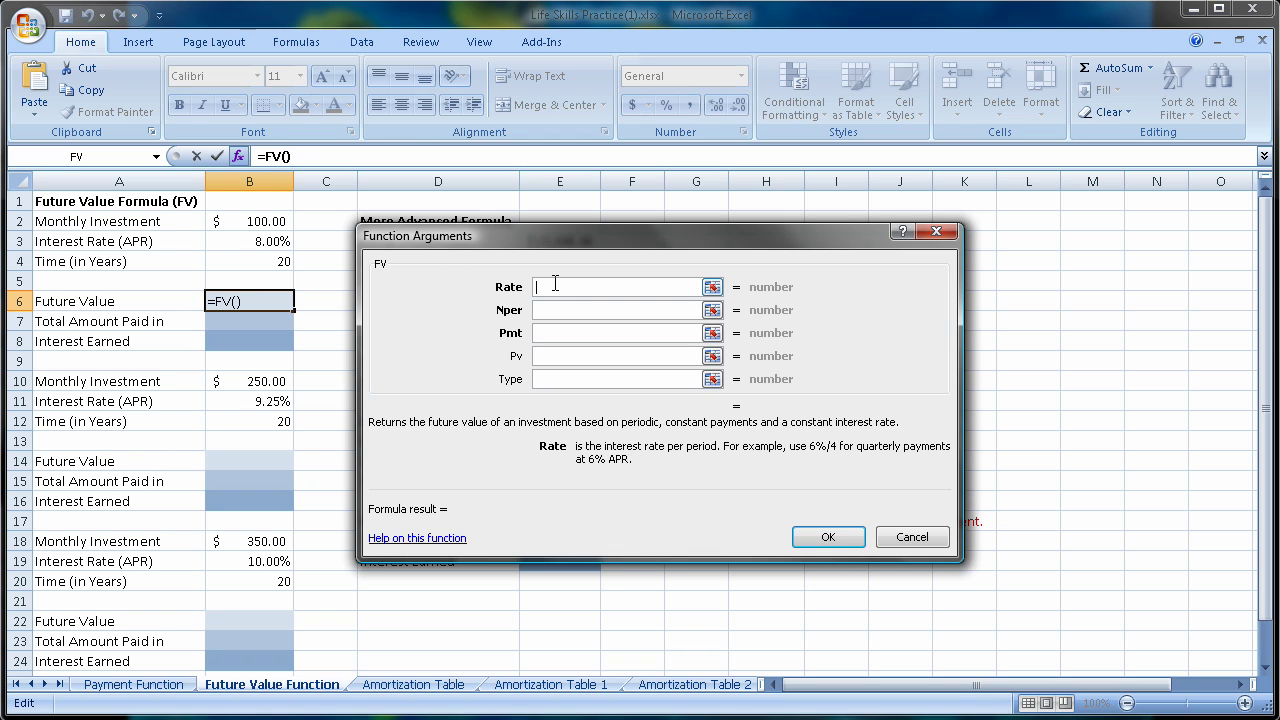
pyautogui.click(268, 241)
pyautogui.write('/12')
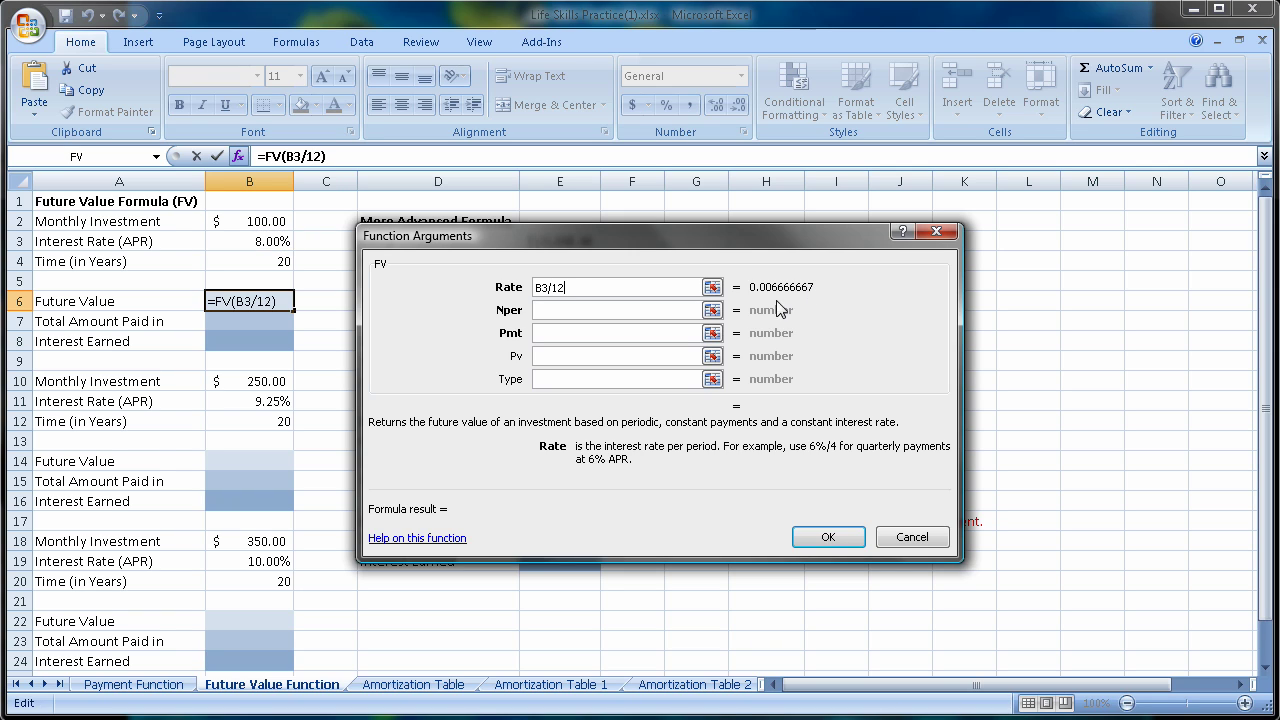
pyautogui.click(615, 310)
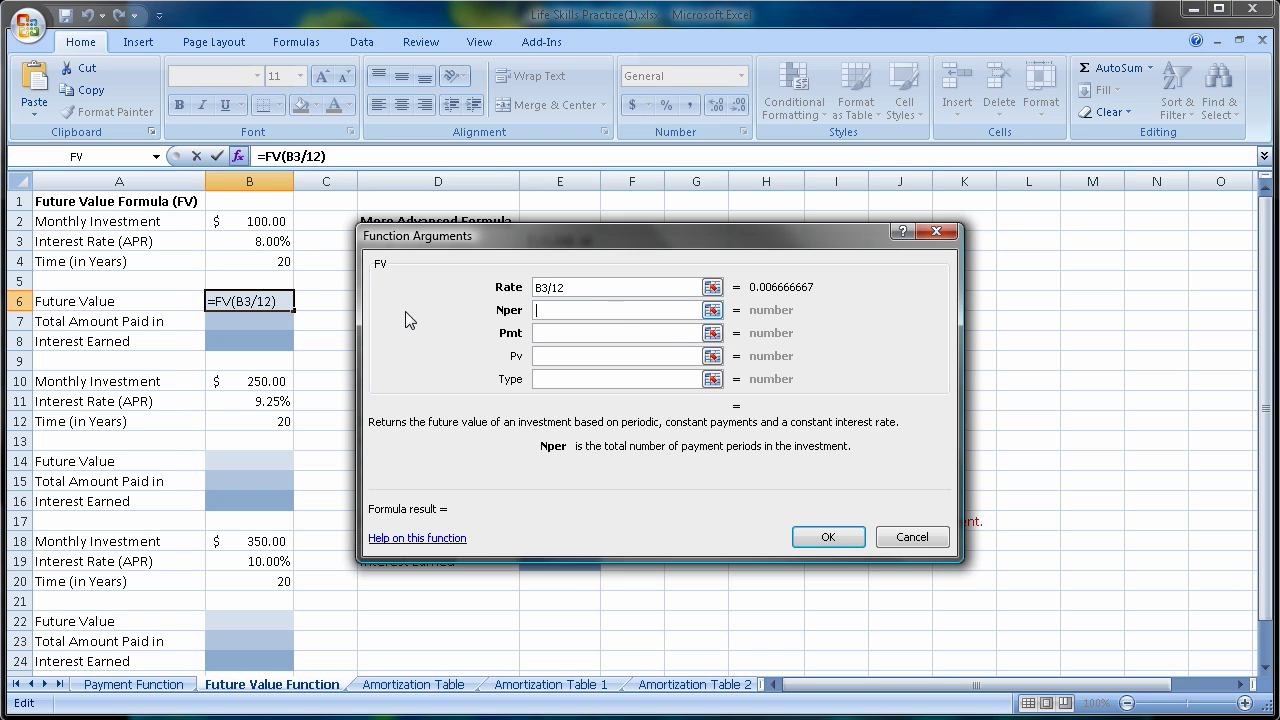
pyautogui.click(256, 261)
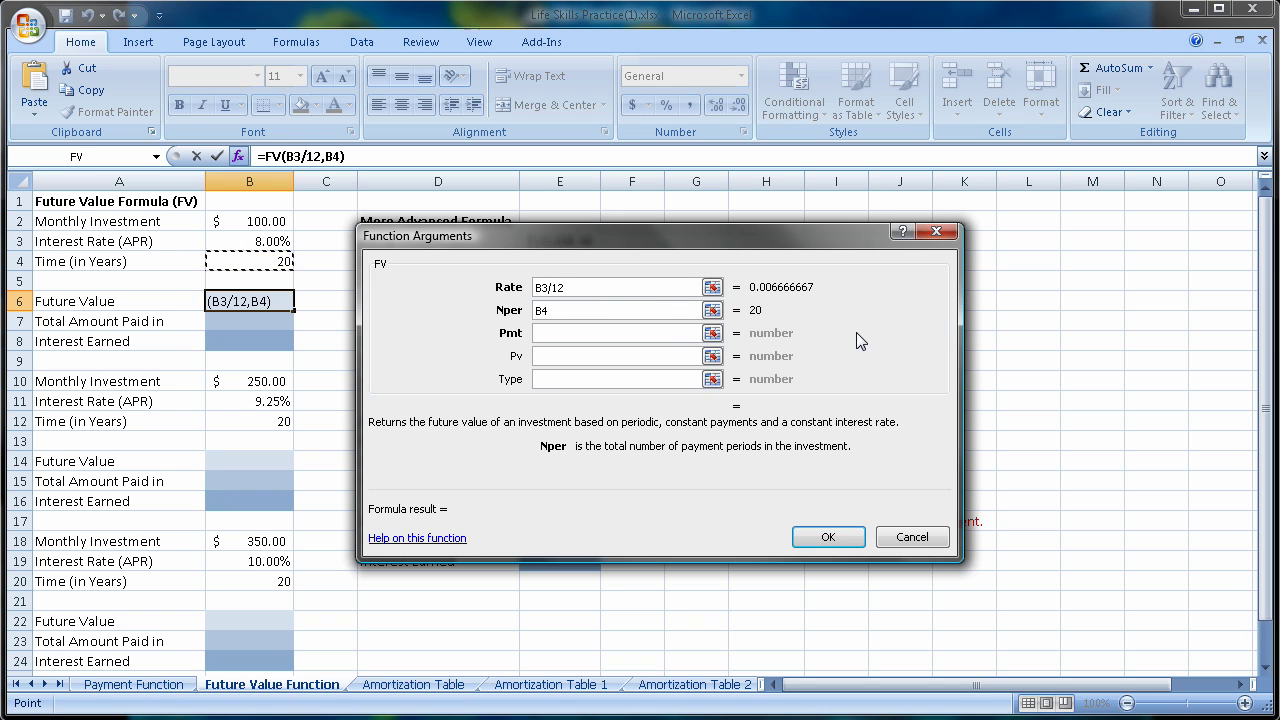
pyautogui.write('*12')
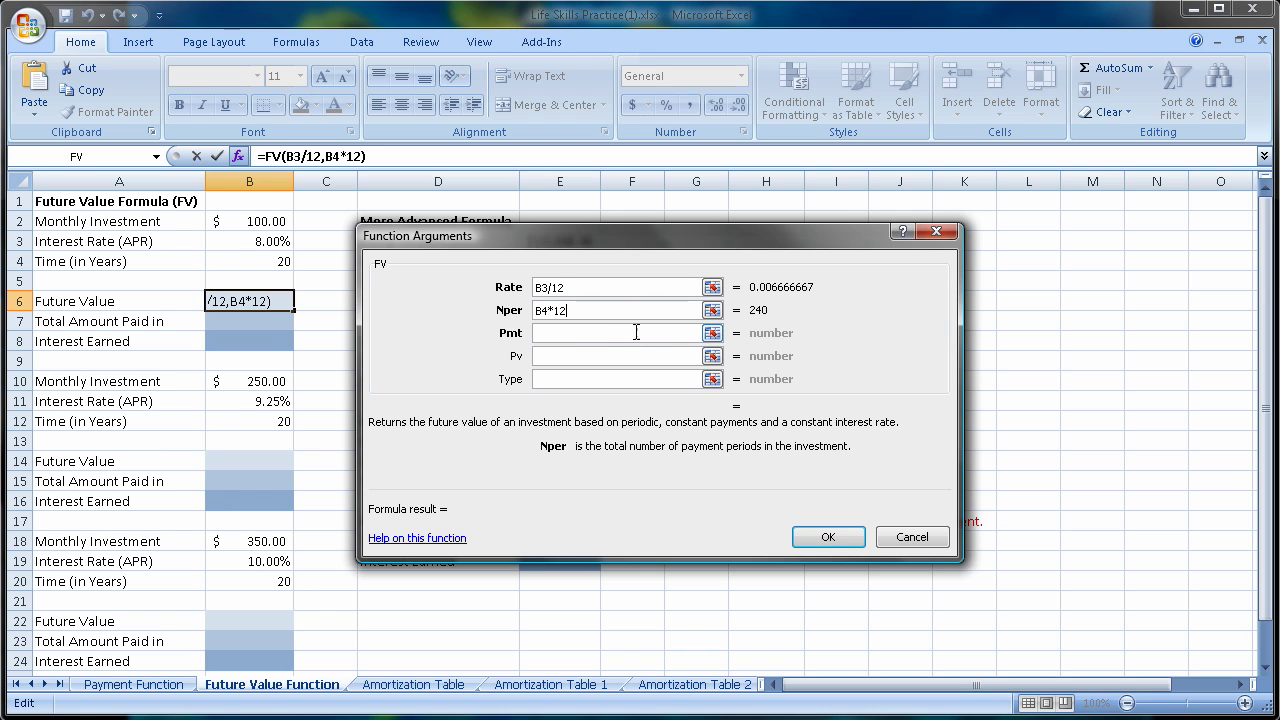
# Set the FV function's Pmt argument to -B2 and enter the finished formula in B6.
pyautogui.click(597, 337)
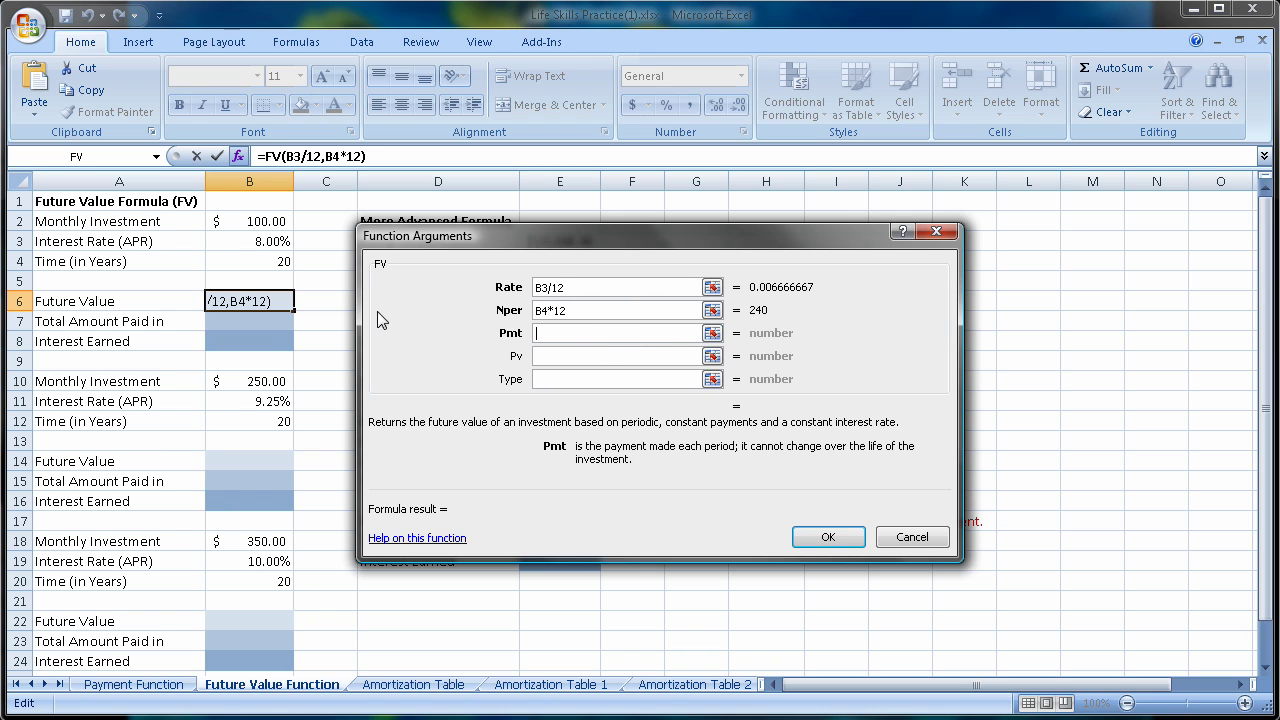
pyautogui.click(248, 220)
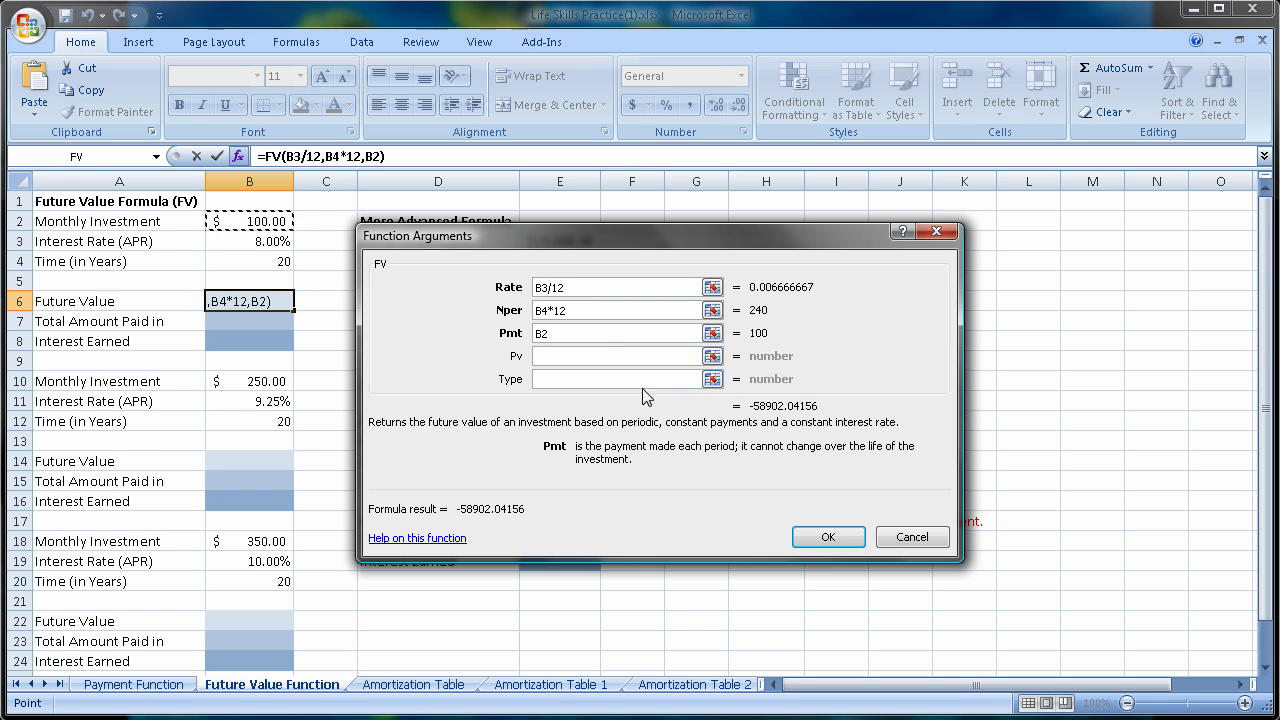
pyautogui.click(536, 336)
pyautogui.write('-')
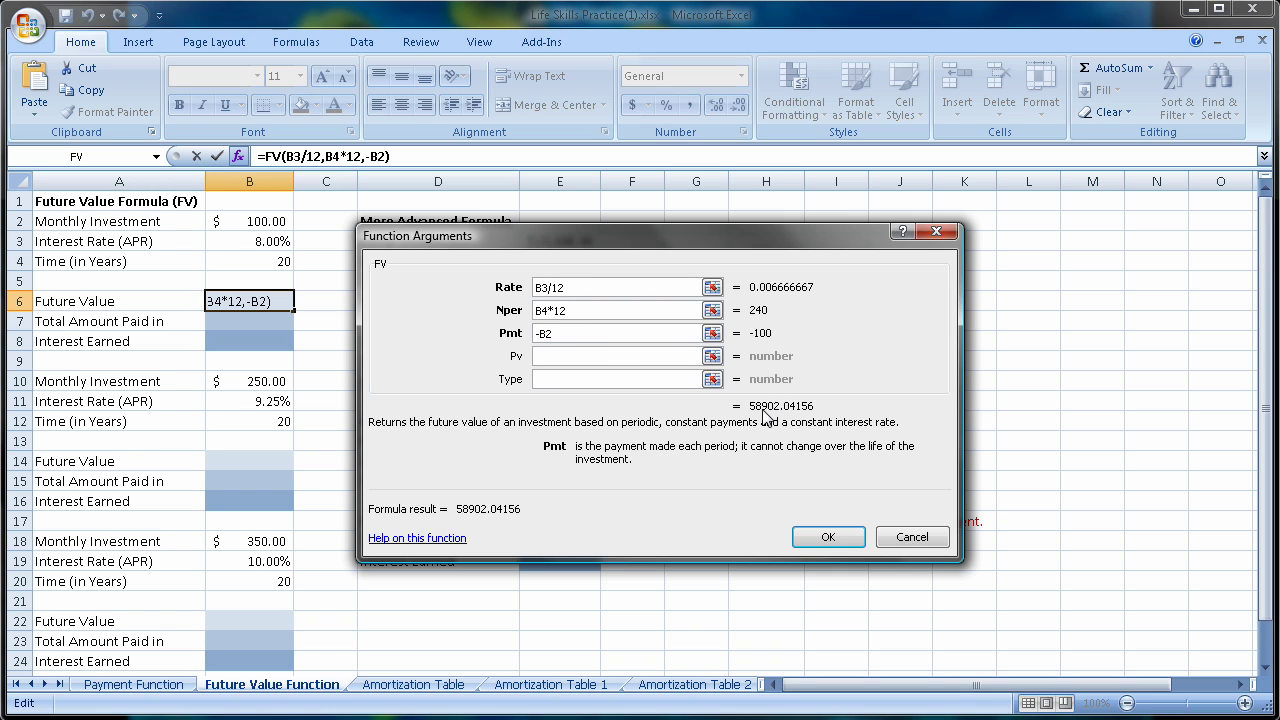
pyautogui.click(826, 538)
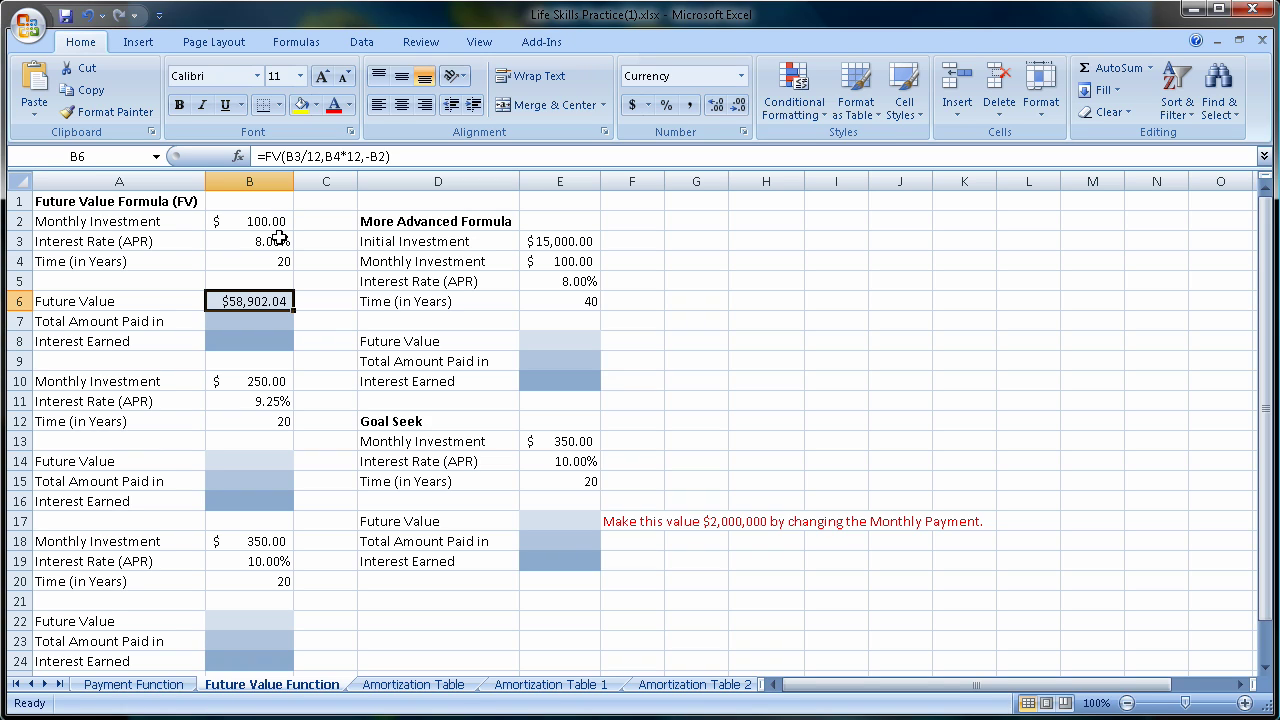
# Calculate the Total Amount Paid in in B7 with =B2*(B4*12) and apply the Accounting number format to it.
pyautogui.click(276, 324)
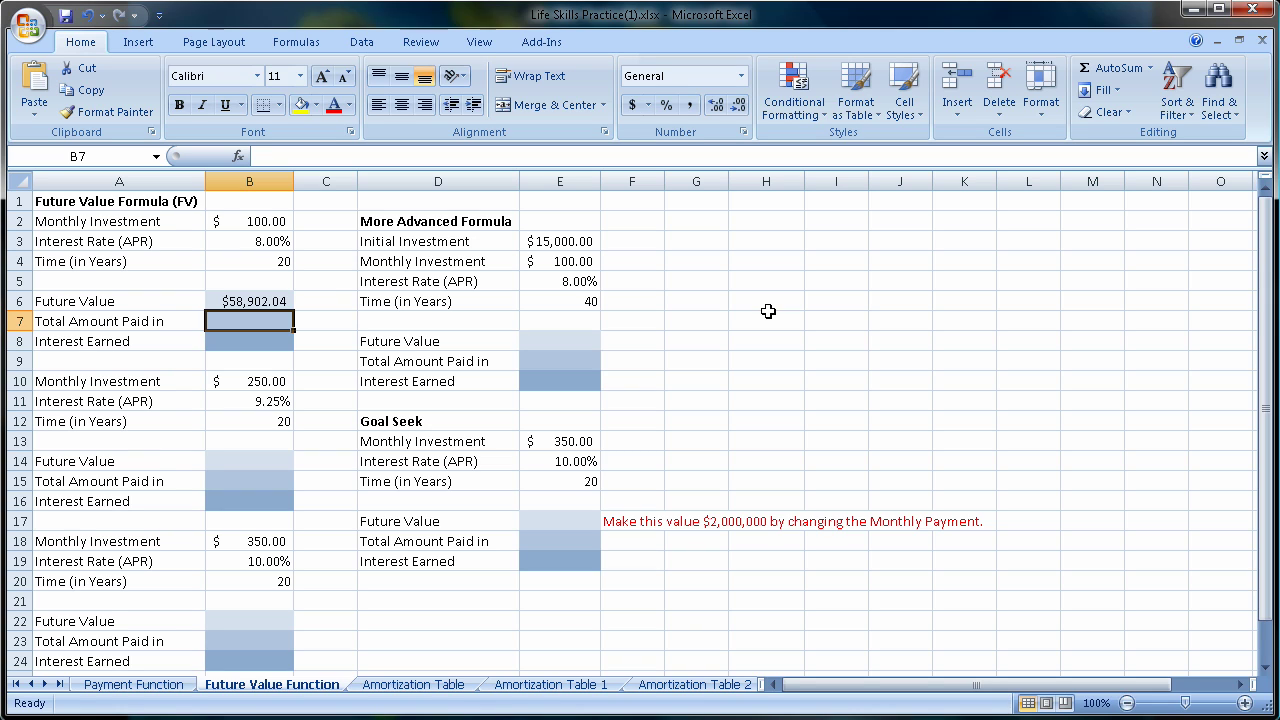
pyautogui.write('=')
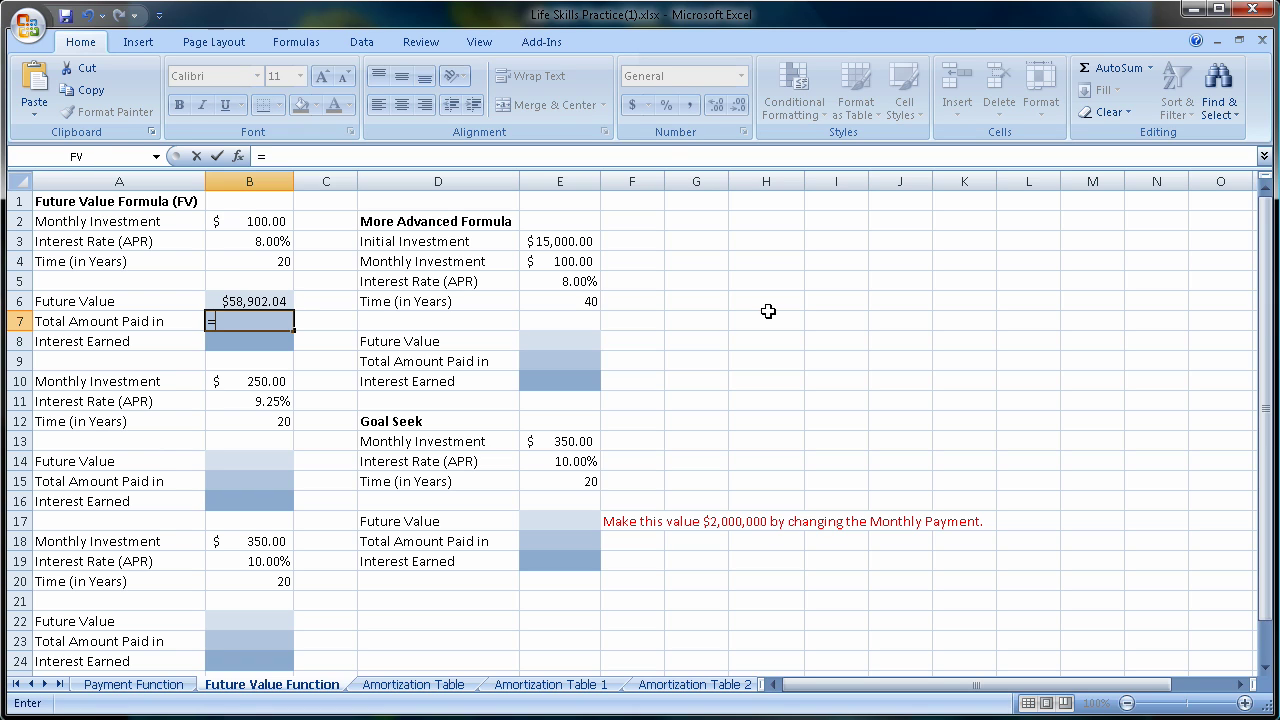
pyautogui.click(255, 222)
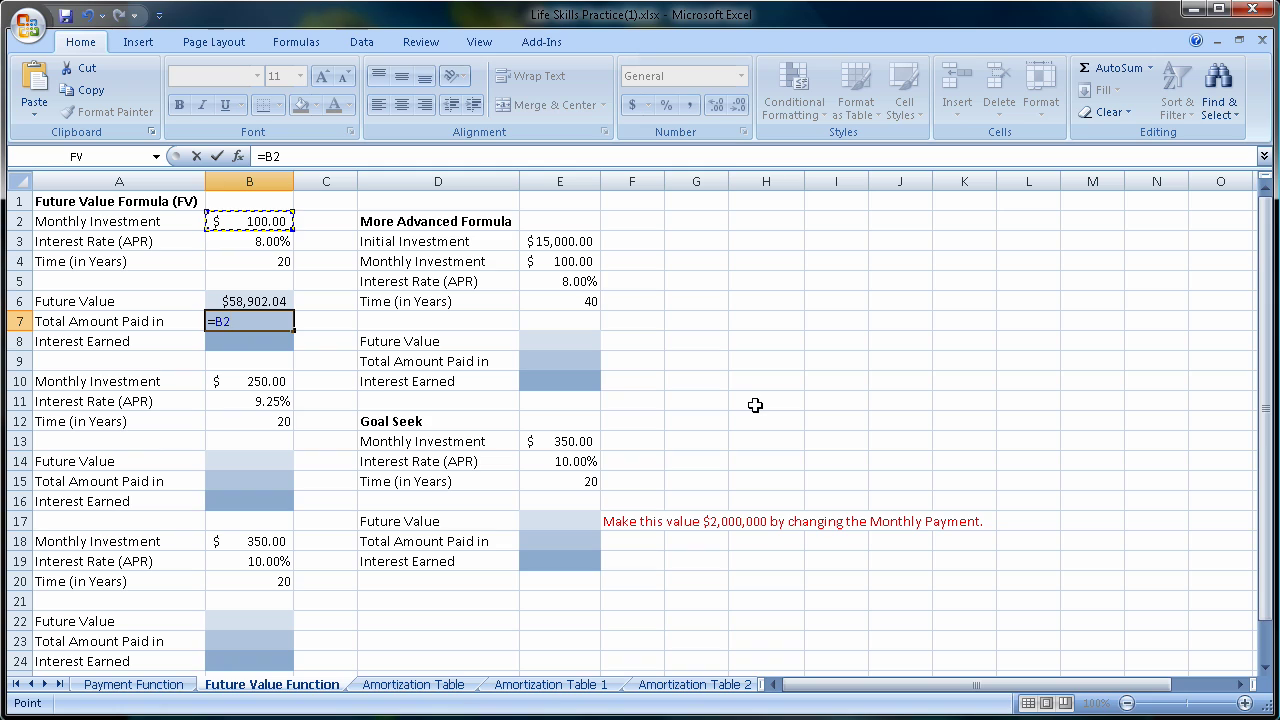
pyautogui.write('8')
pyautogui.press('BackSpace')
pyautogui.write('*(')
pyautogui.click(243, 262)
pyautogui.write('*12')
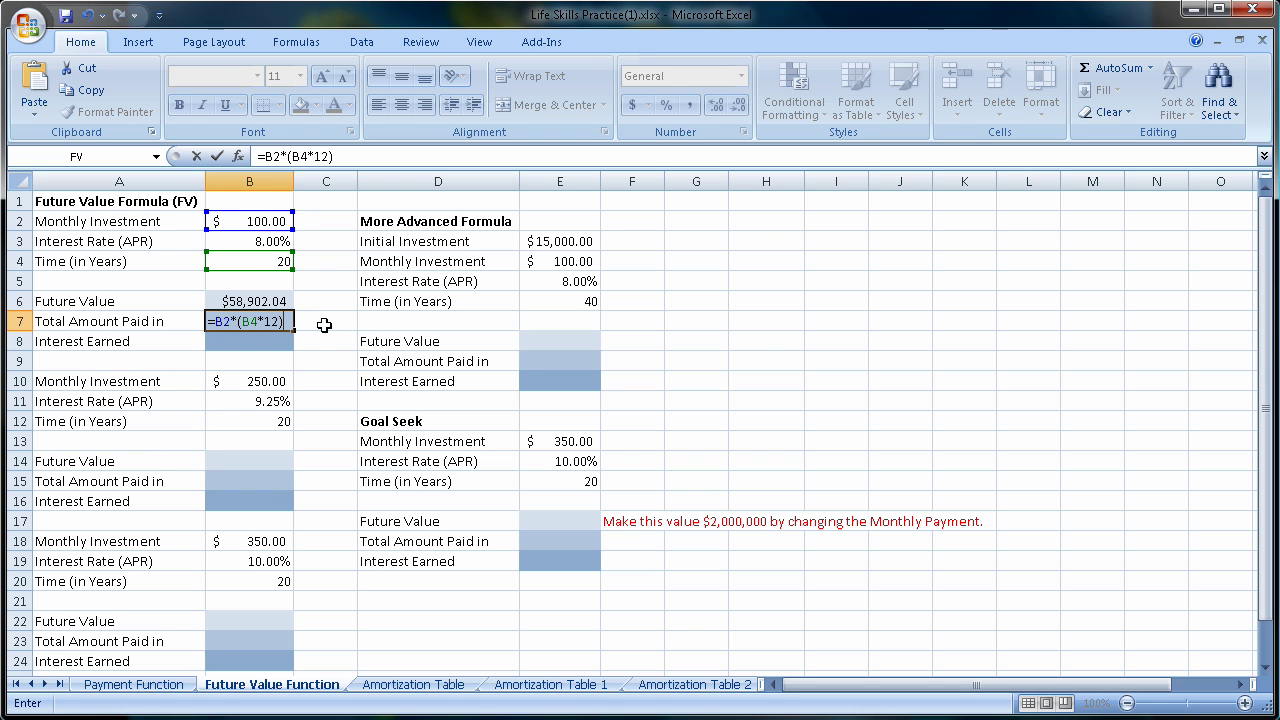
pyautogui.press('Return')
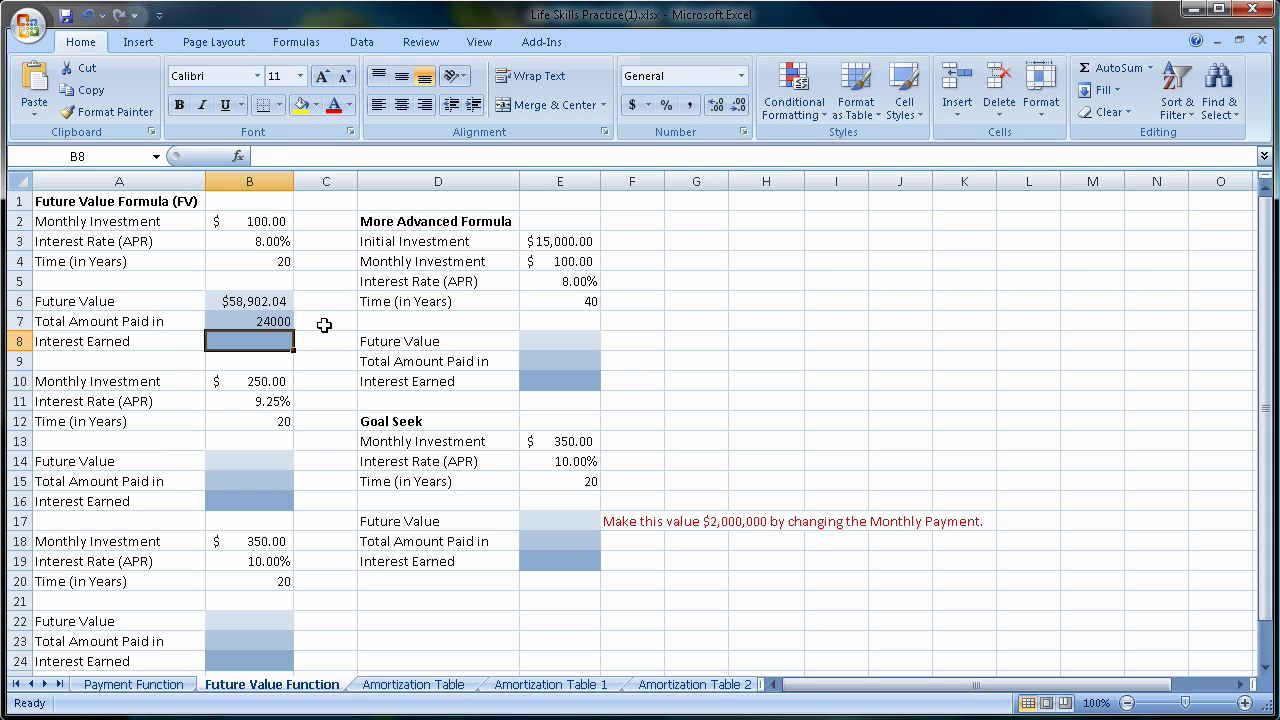
pyautogui.click(257, 324)
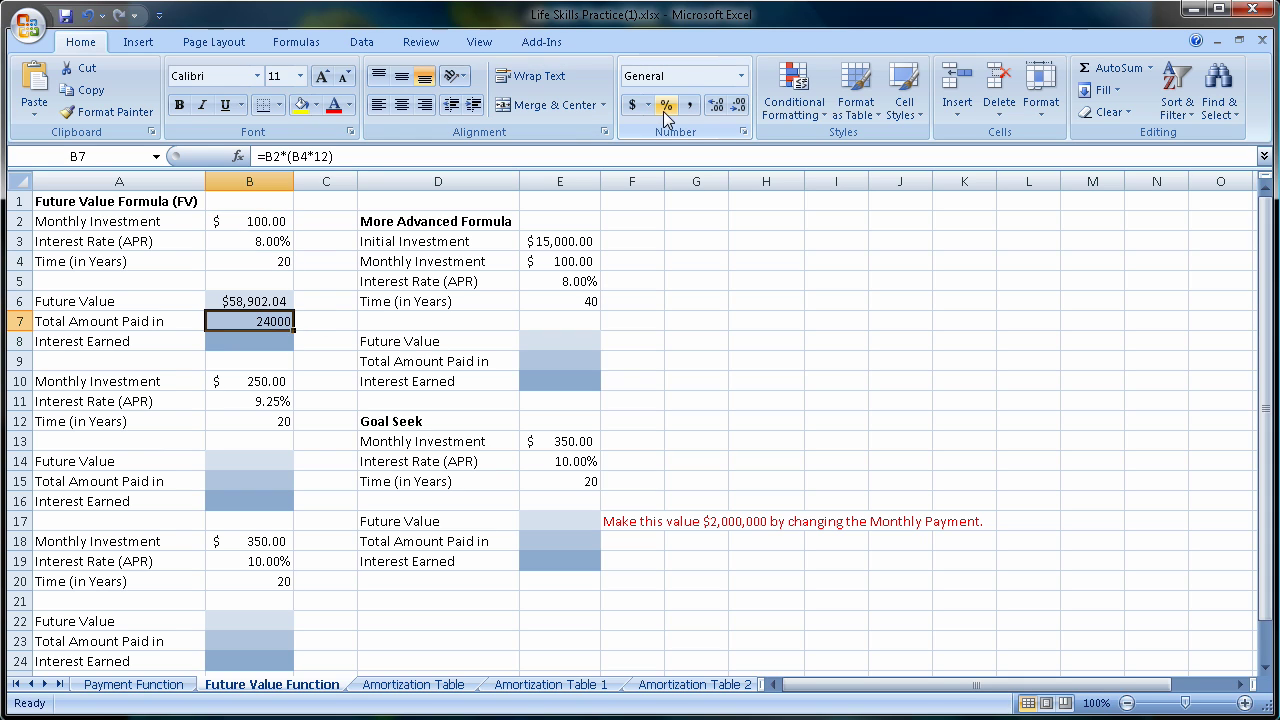
pyautogui.click(632, 106)
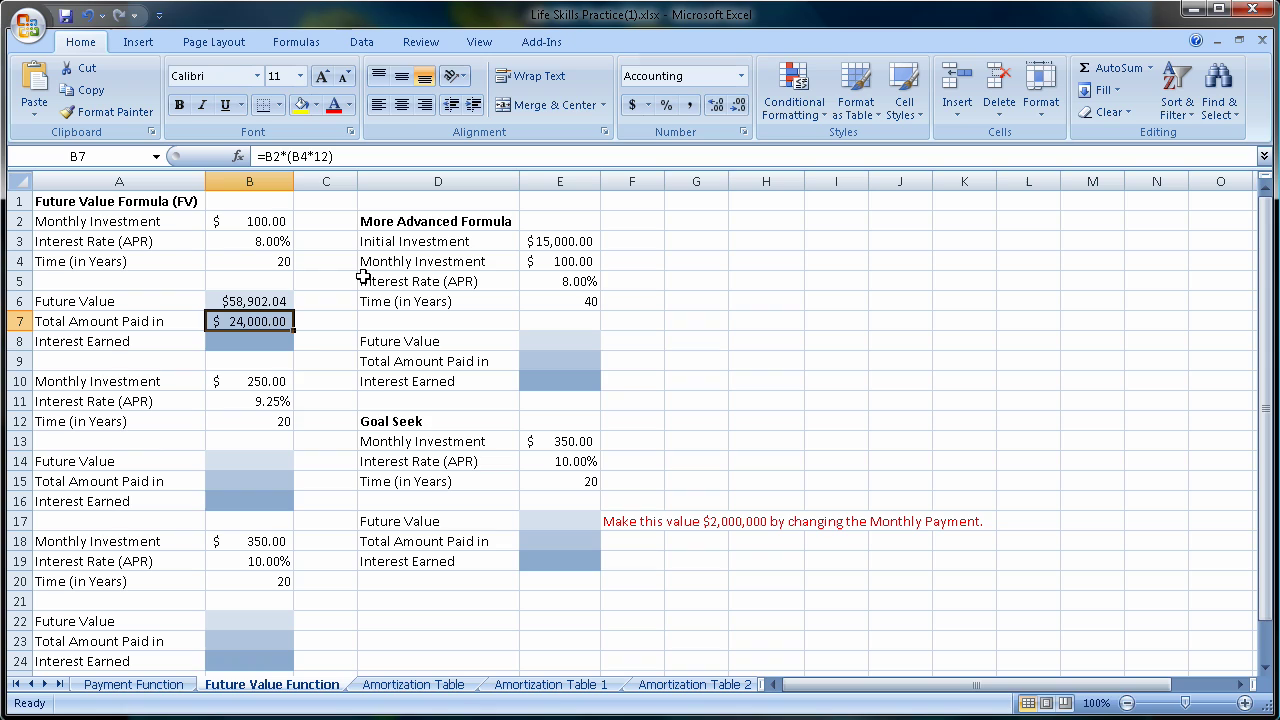
# Calculate the Interest Earned in B8 as future value minus total amount paid in, using =B6-B7.
pyautogui.click(271, 344)
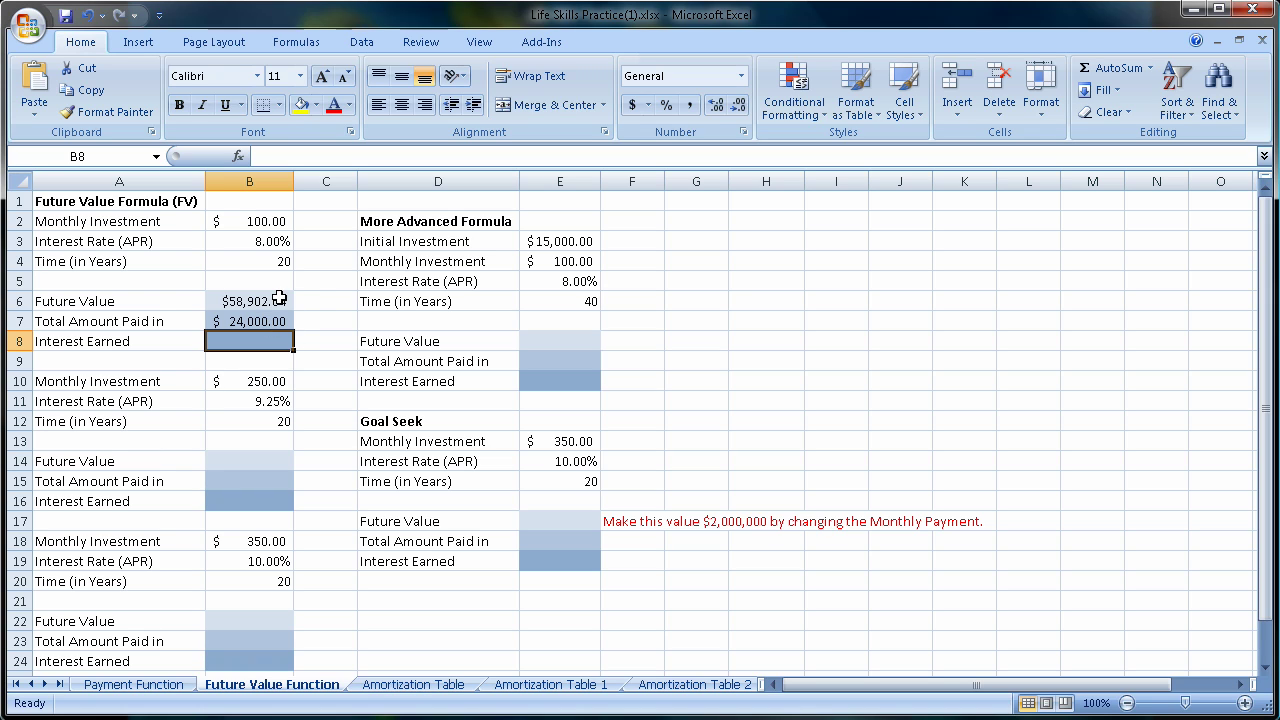
pyautogui.write('=')
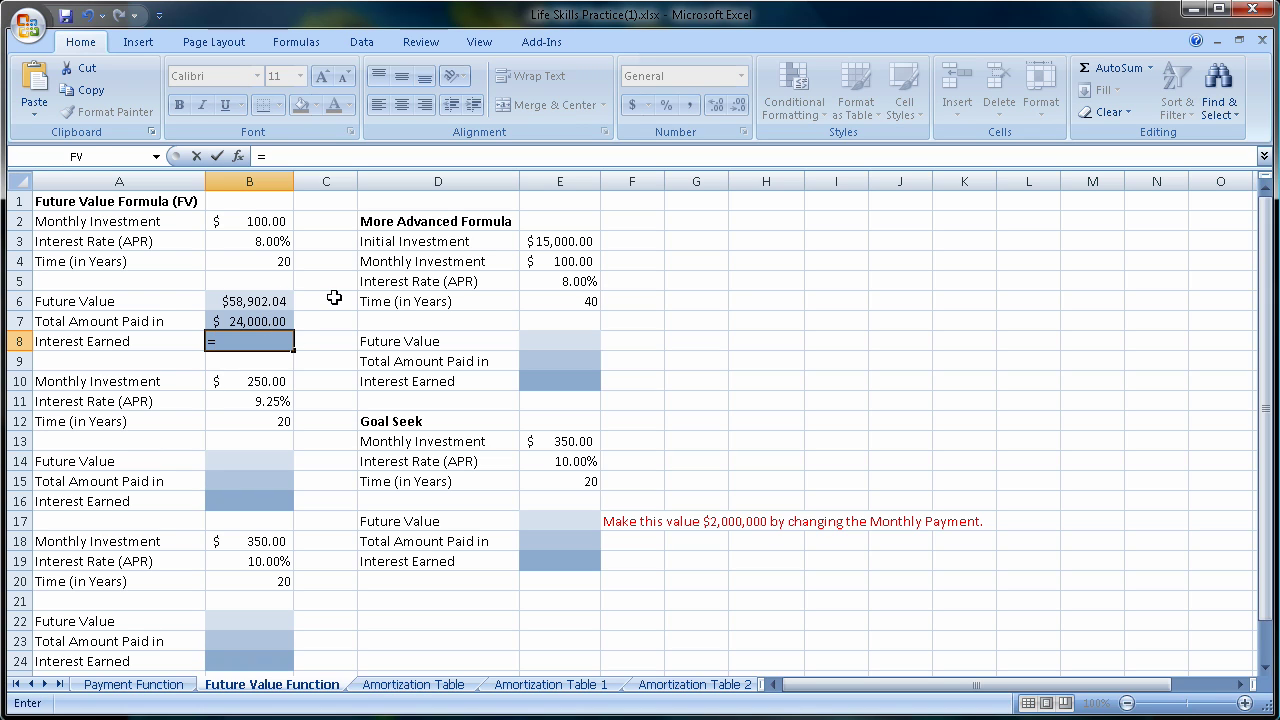
pyautogui.click(268, 303)
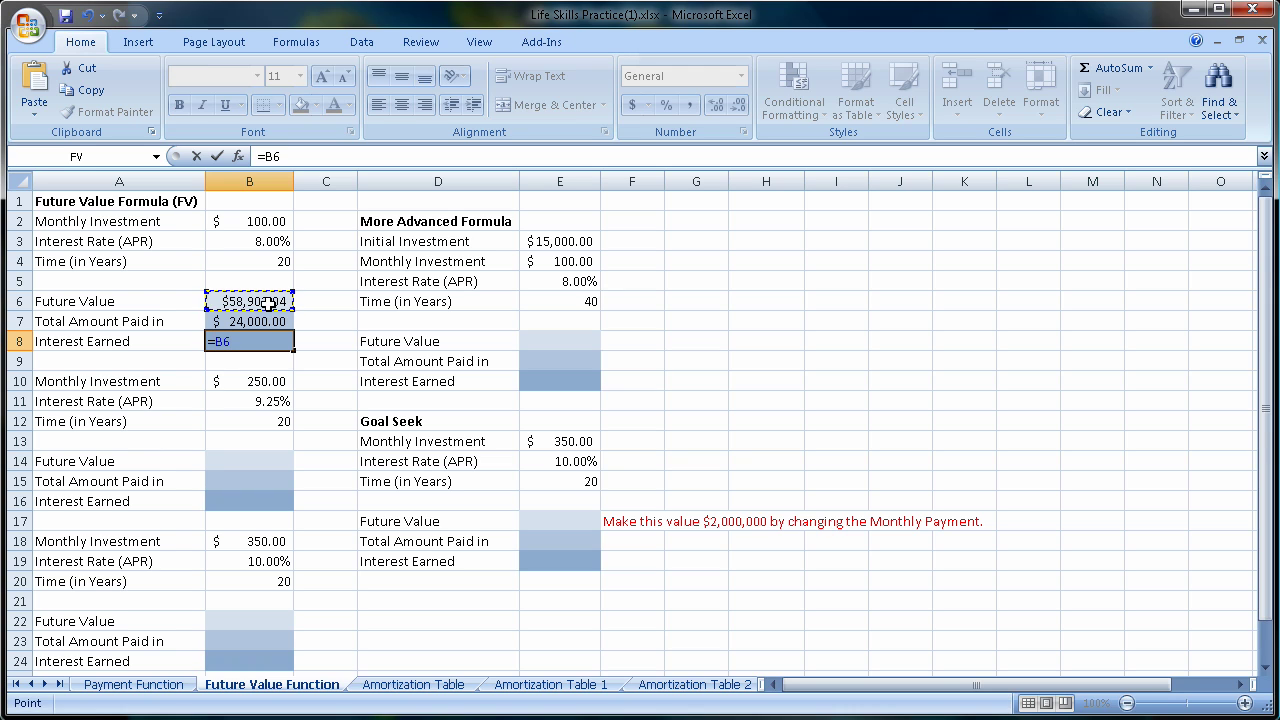
pyautogui.write('-')
pyautogui.click(263, 321)
pyautogui.press('Return')
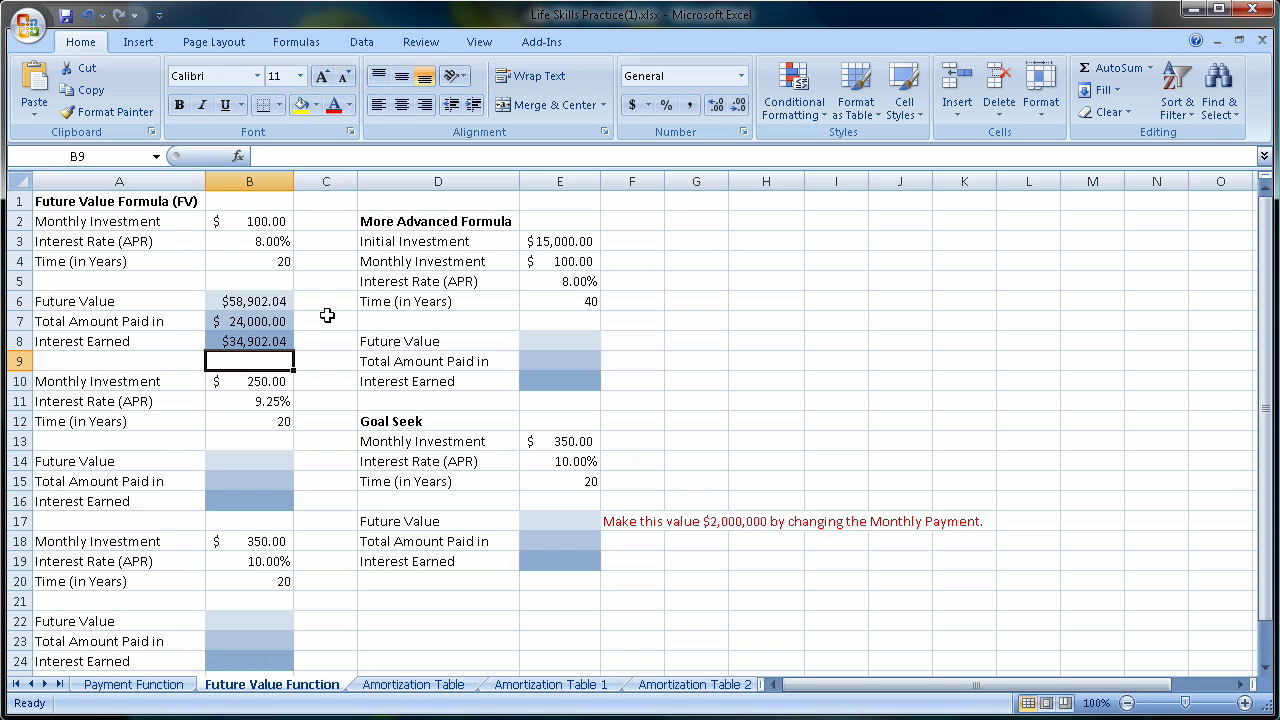
# Set the time in B4 to 30 years, and undo and redo that change to compare the results.
pyautogui.click(258, 260)
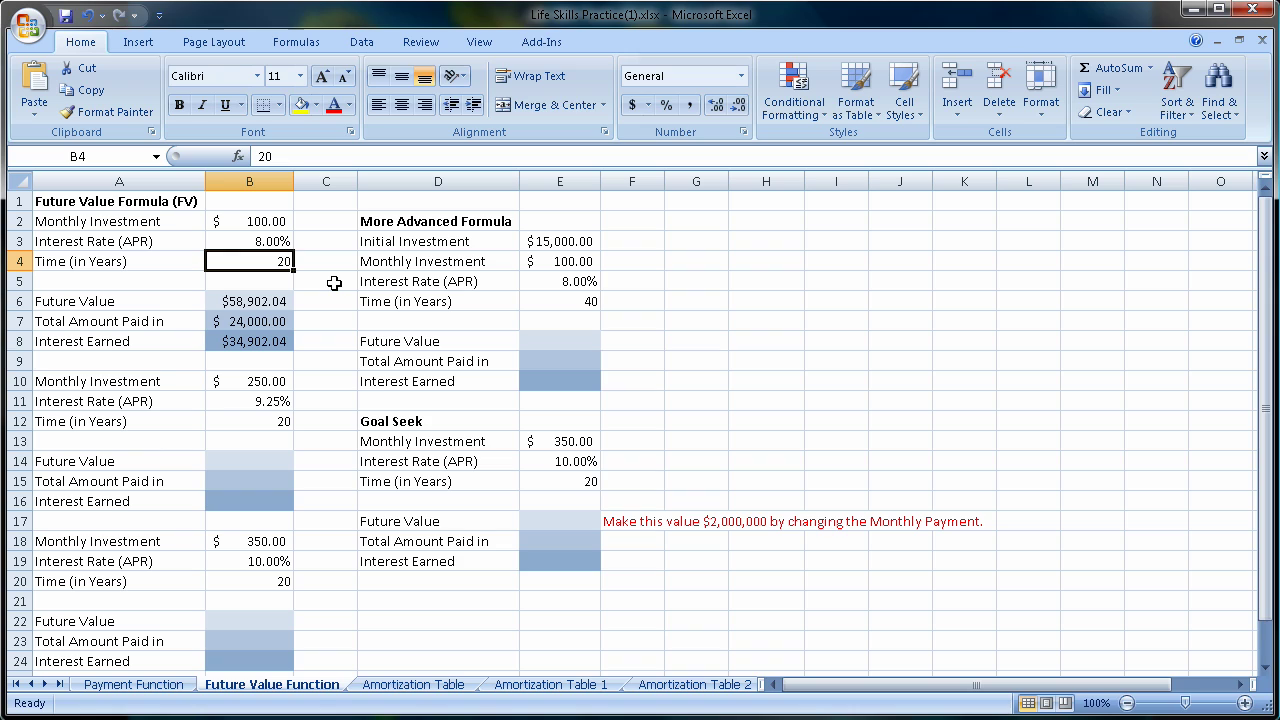
pyautogui.write('30')
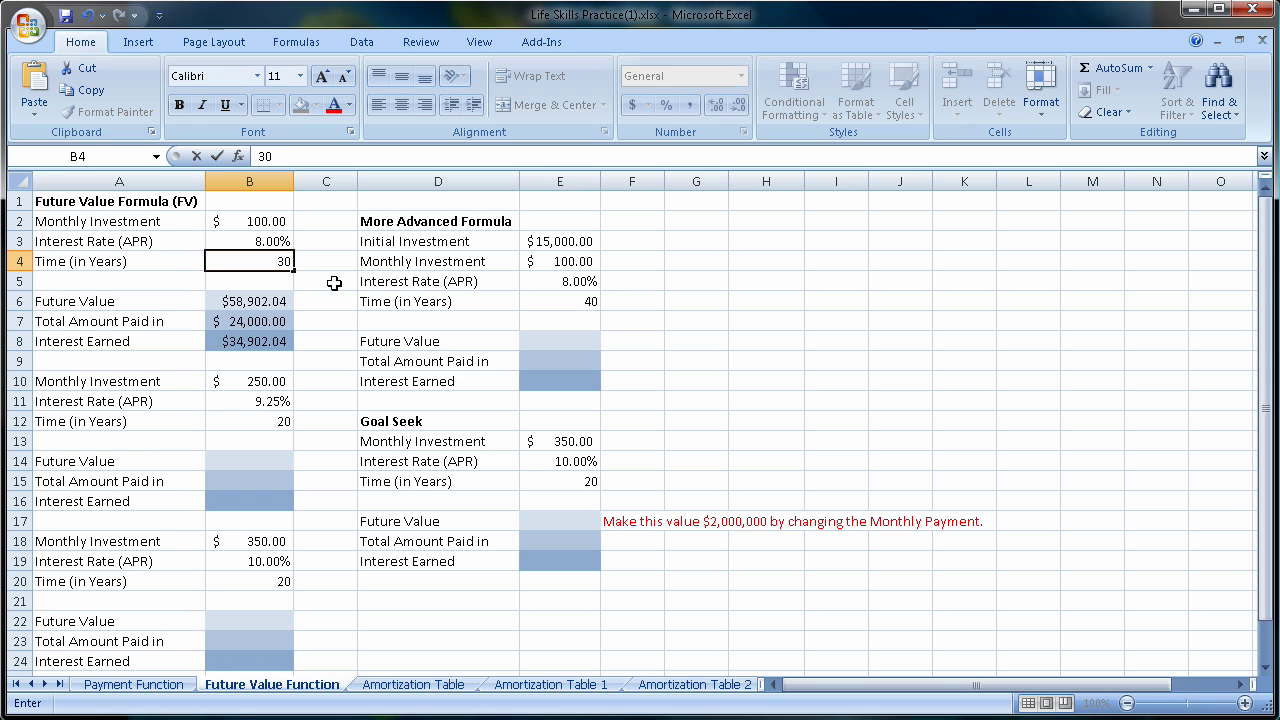
pyautogui.press('Return')
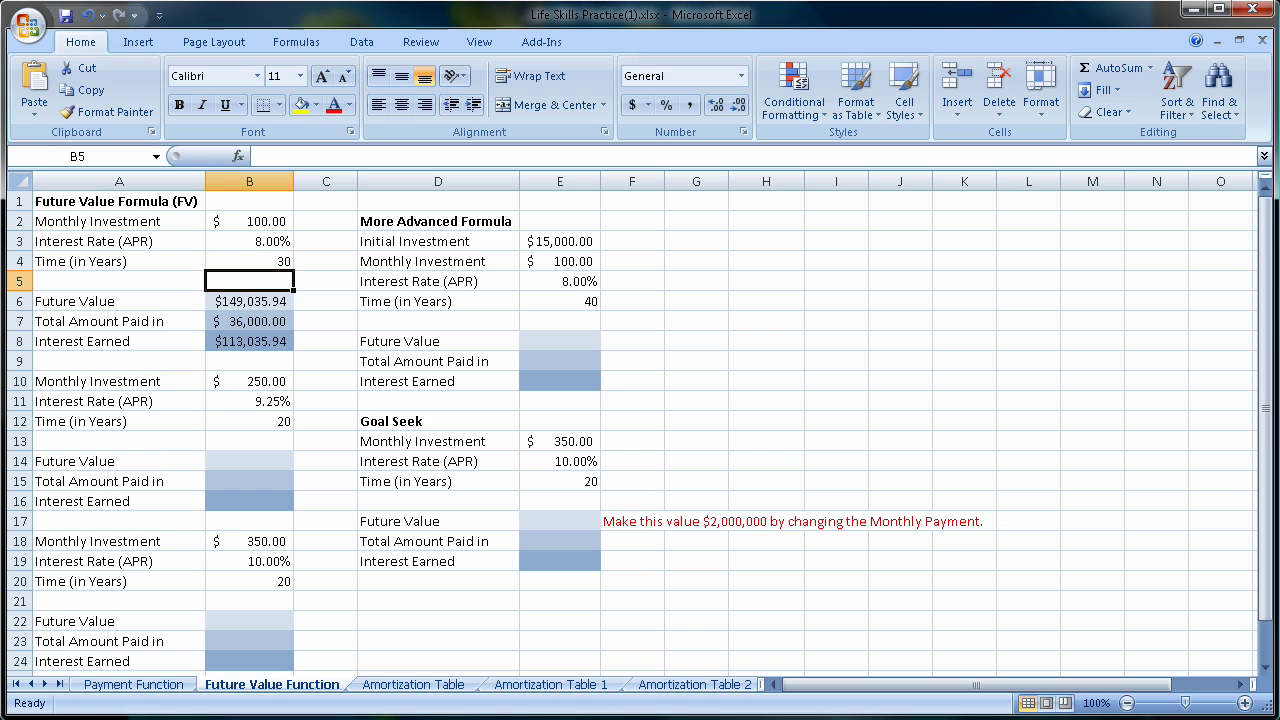
pyautogui.click(85, 16)
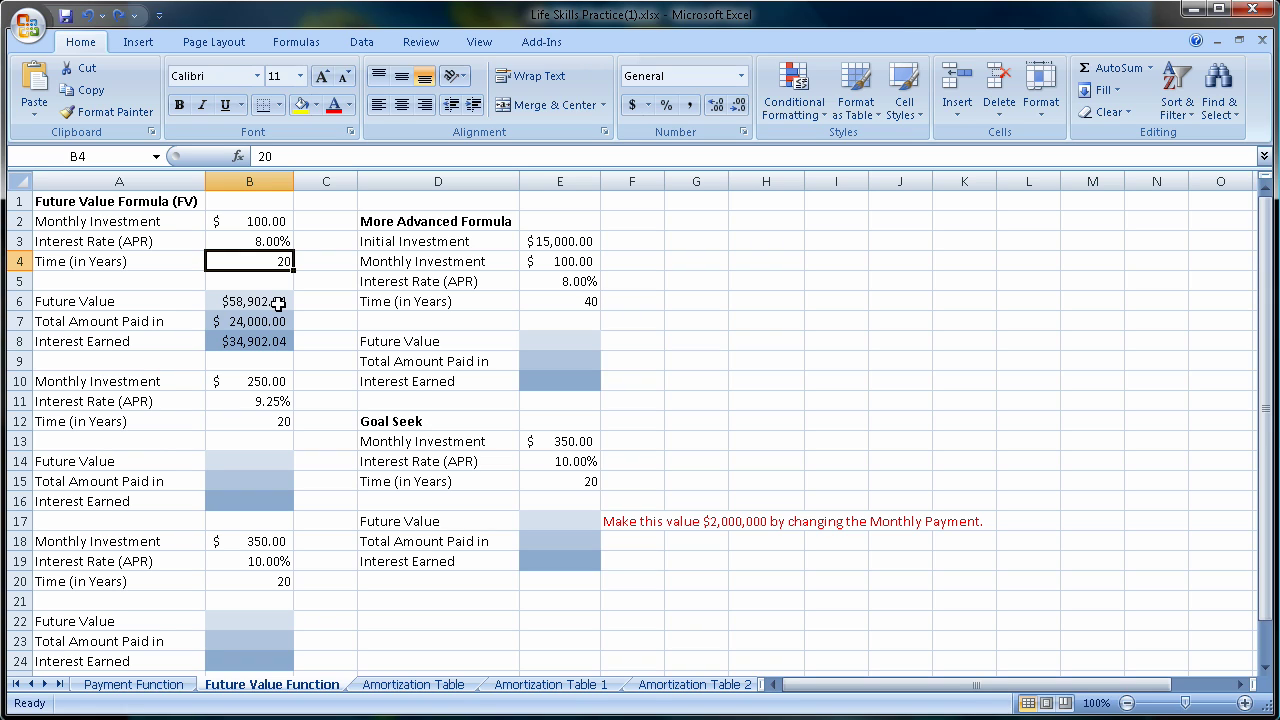
pyautogui.click(118, 15)
# Set the first investment's time in B4 to 40 years.
pyautogui.write('40')
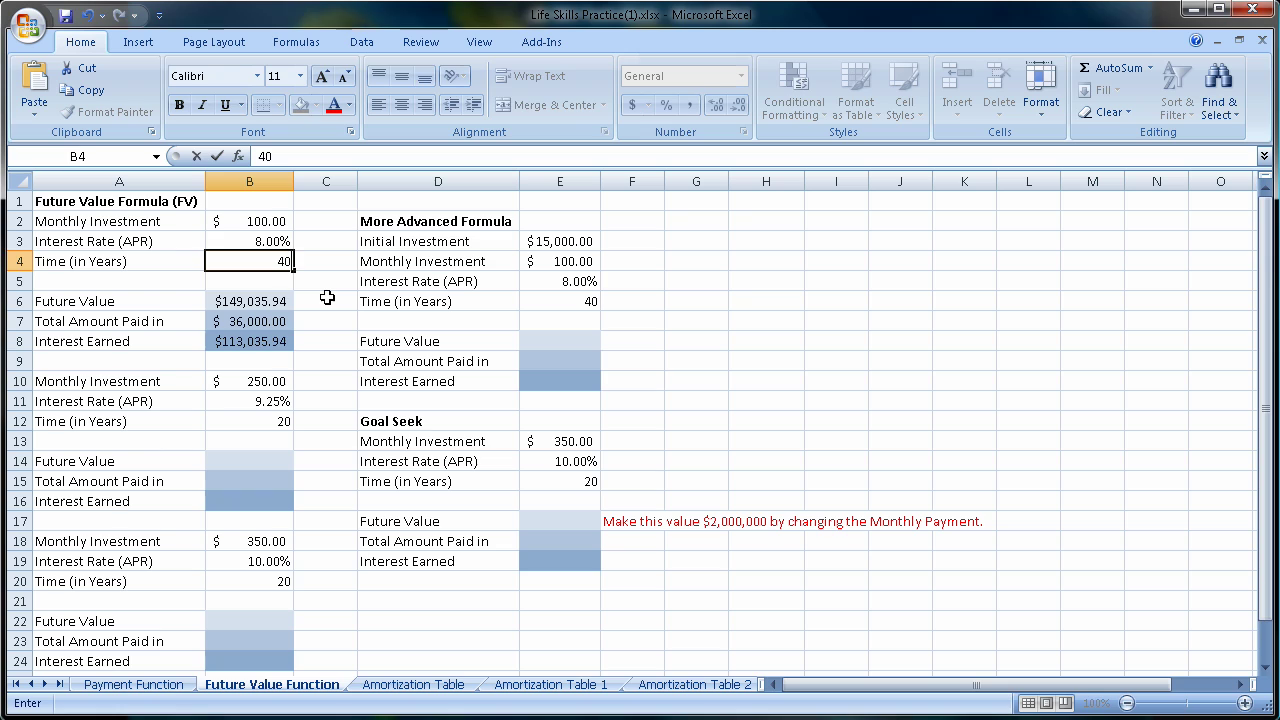
pyautogui.press('Return')
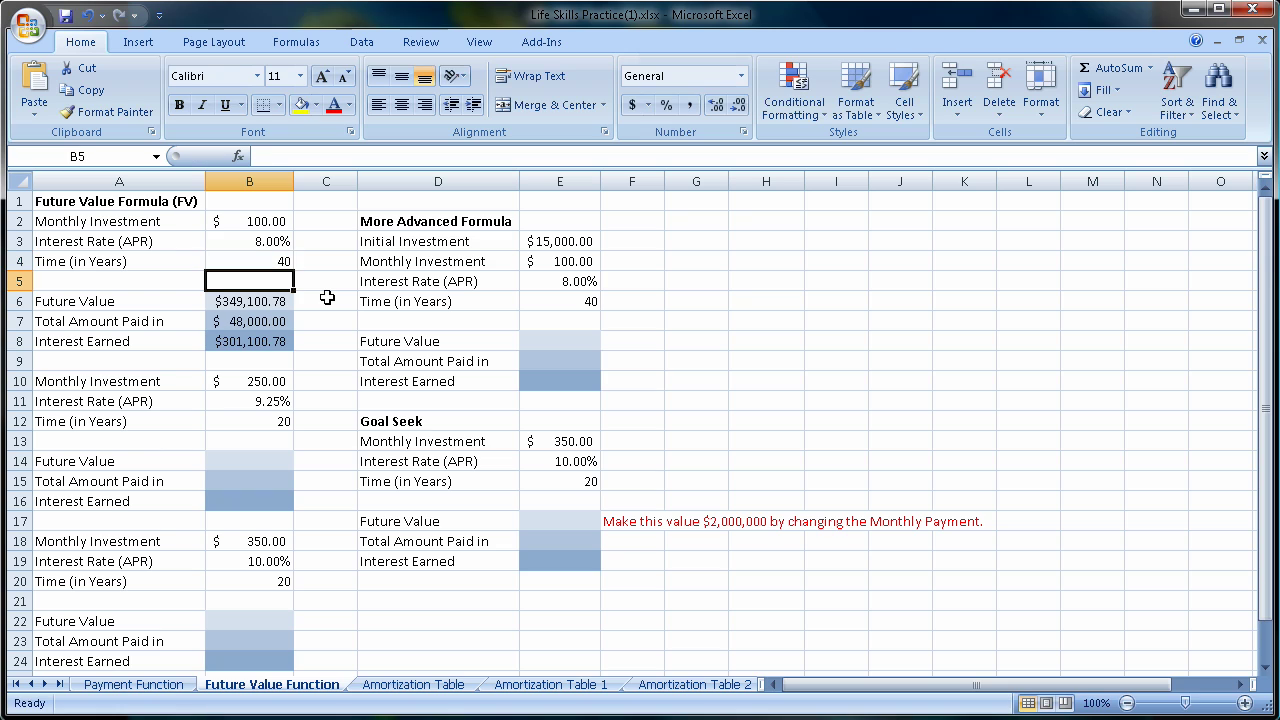